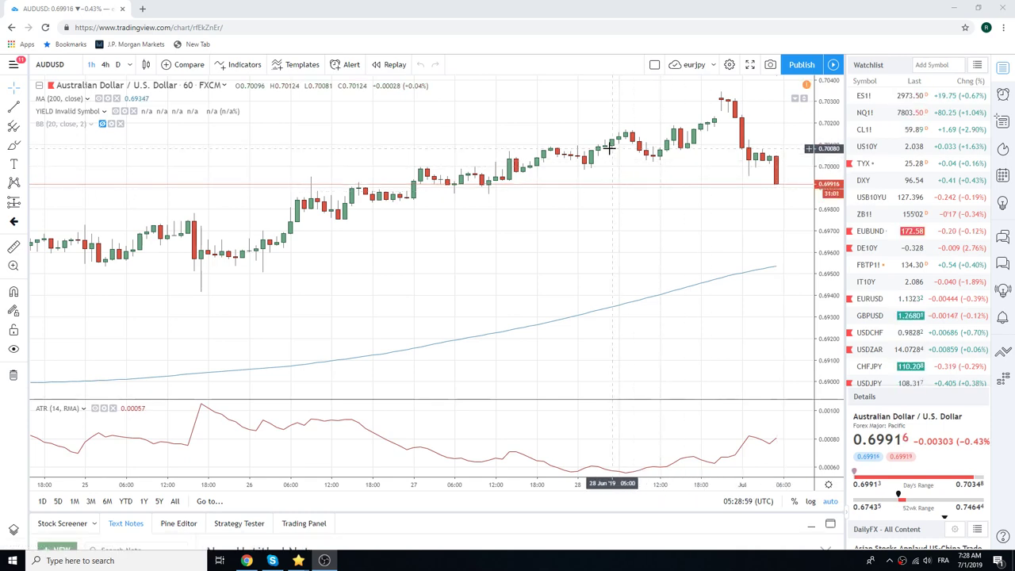
Zoom out the 60-minute AUDUSD chart so bars from 20 June onward are visible.
scroll(609, 149, down, 3)
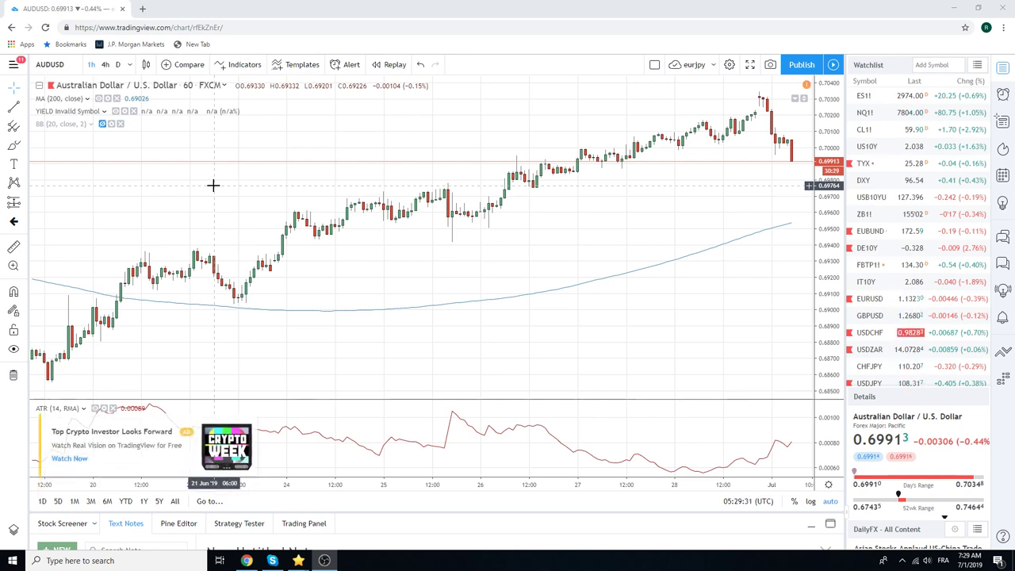
Dismiss the crypto ad and the upgrade offer, then show AUDUSD on daily candles.
click(250, 427)
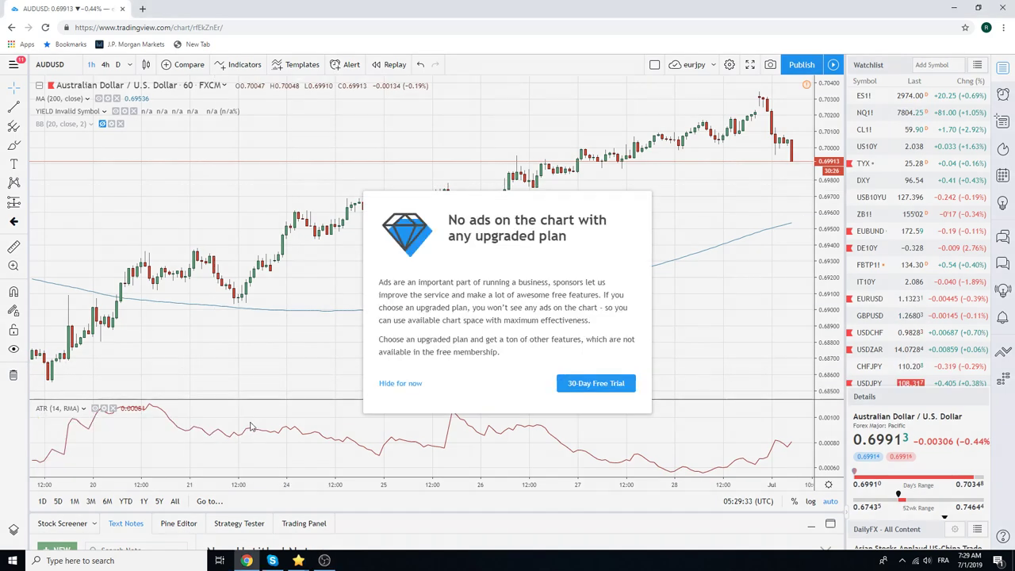
click(391, 385)
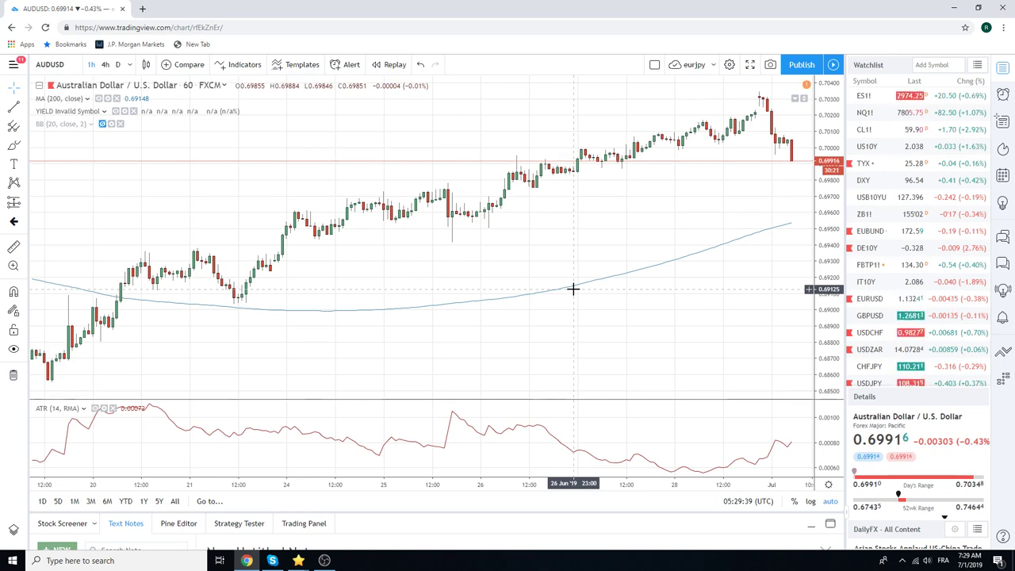
click(117, 64)
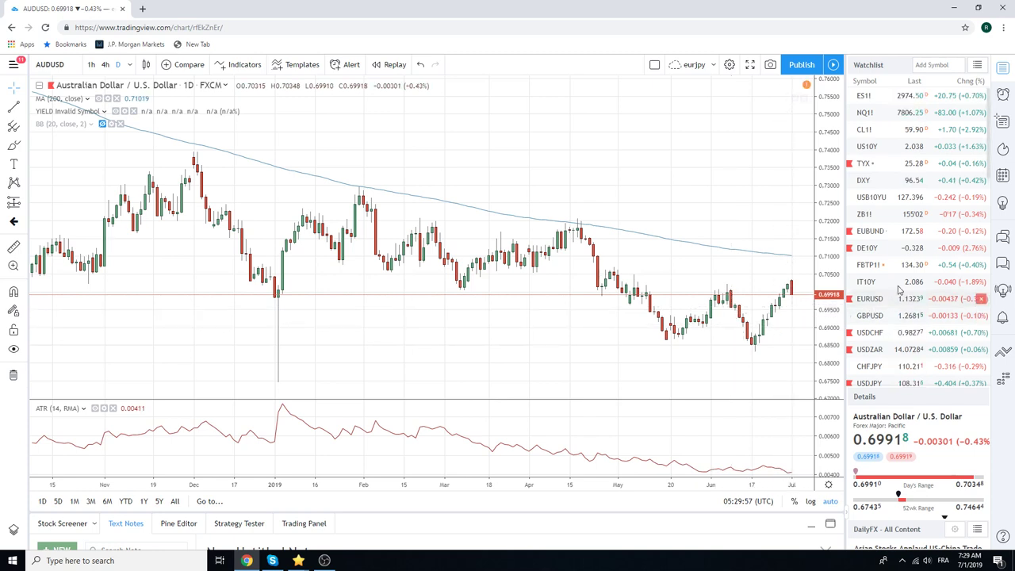
Switch to 4-hour candles and step through CHFJPY, EURJPY, then USDJPY.
click(107, 66)
scroll(882, 343, down, 1)
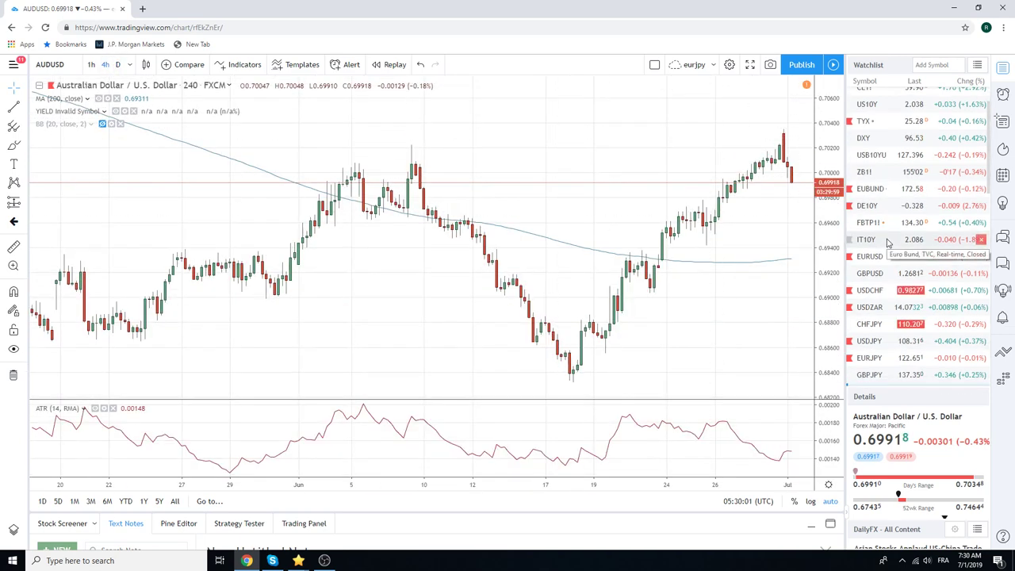
click(876, 324)
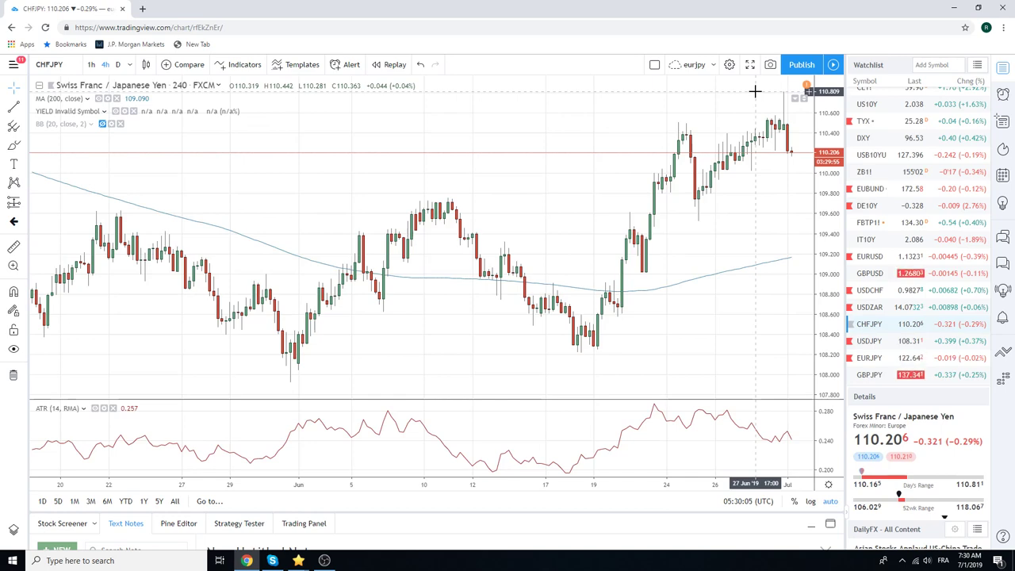
click(882, 358)
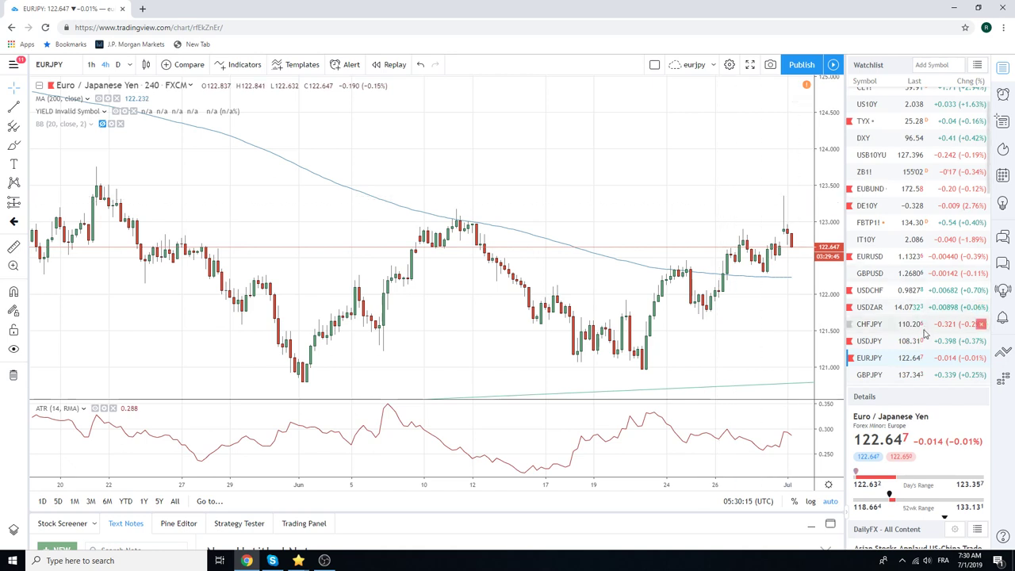
click(869, 341)
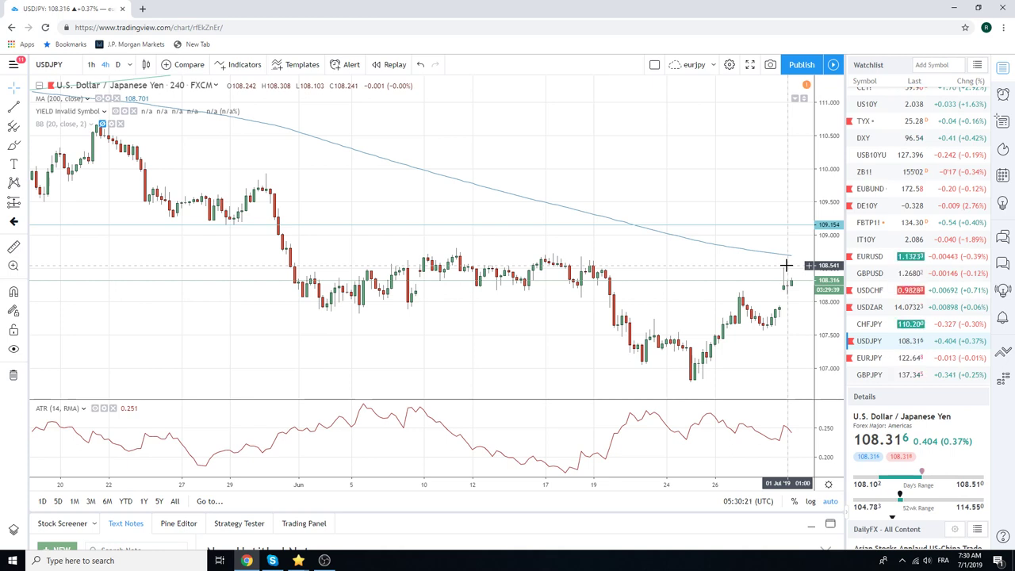
Open EURUSD, check its daily candles, then settle on the 1-hour interval.
click(869, 257)
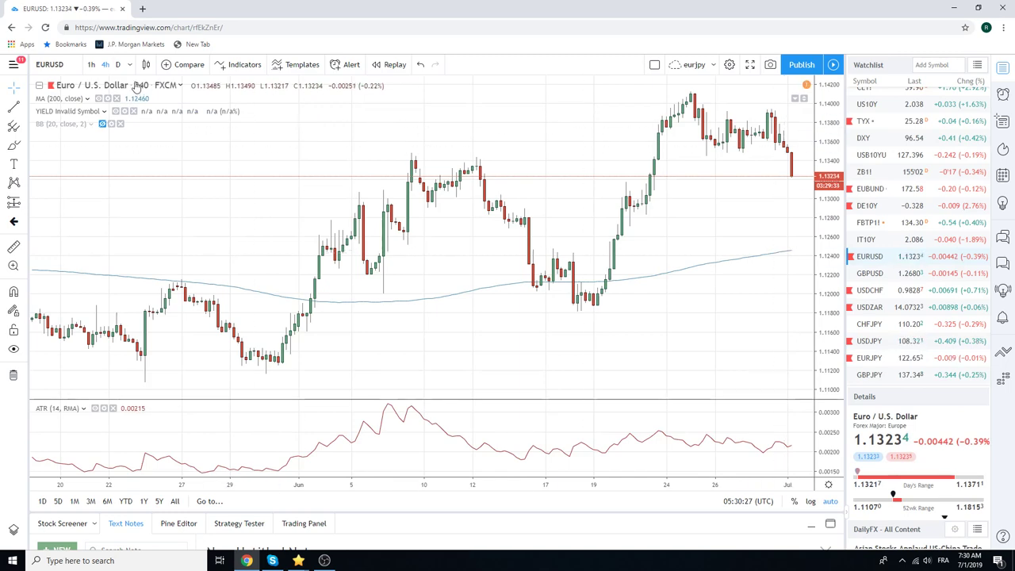
click(117, 64)
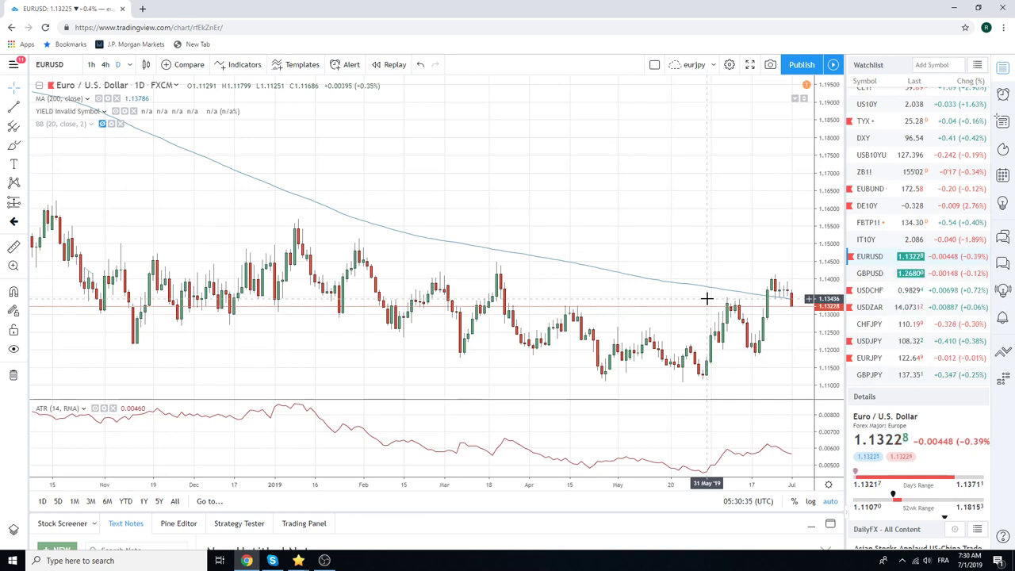
click(91, 64)
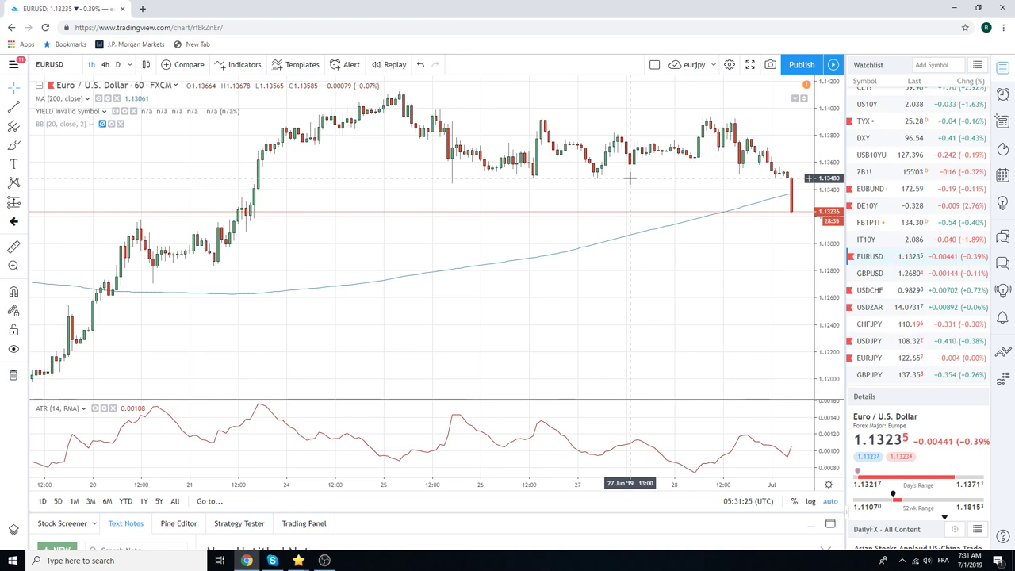
Chart the US10Y 10-year yield from the top of the watchlist.
scroll(920, 238, up, 1)
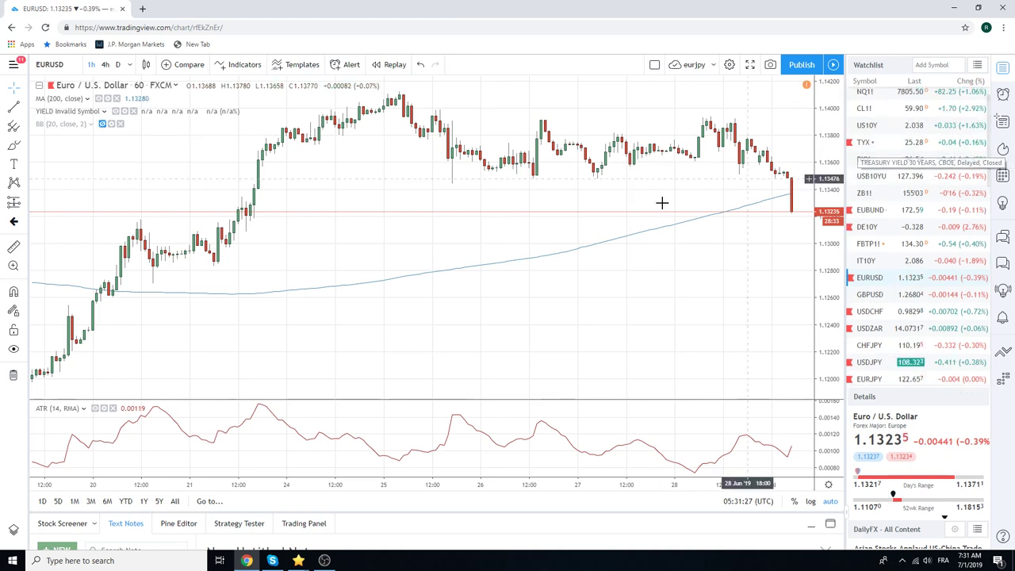
scroll(610, 219, down, 1)
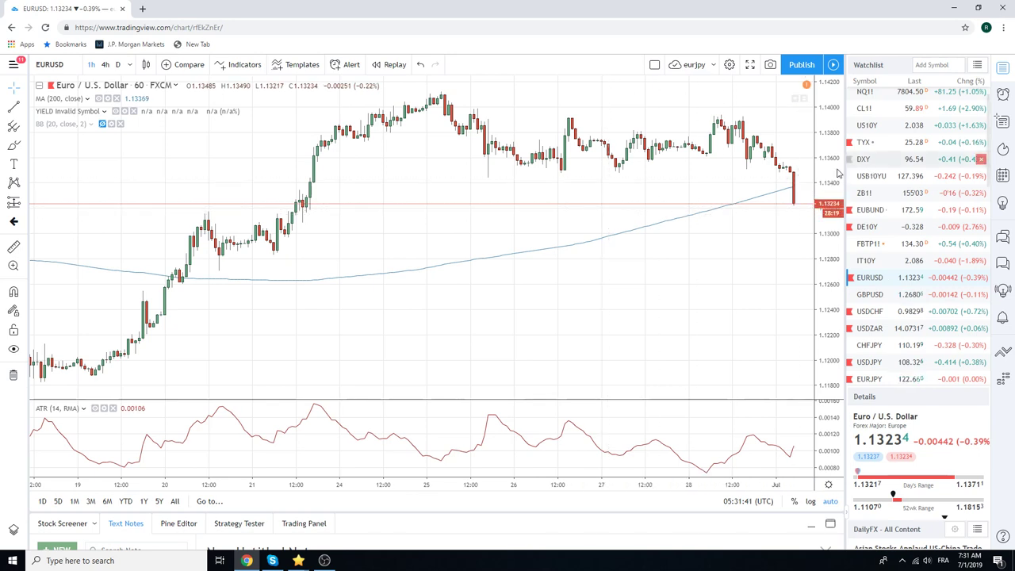
click(872, 129)
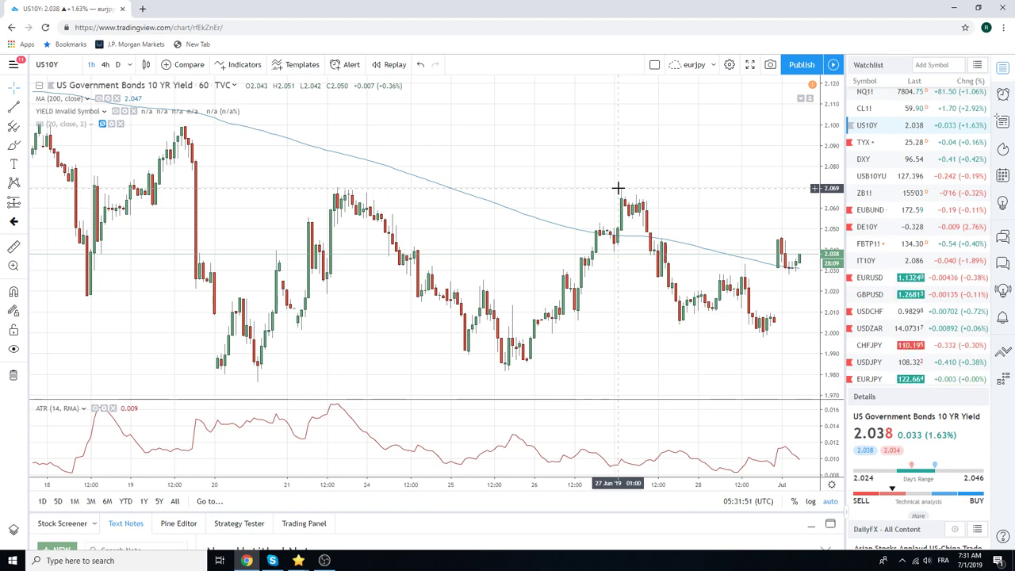
Zoom out the US10Y hourly time axis to reach back to the 11th.
scroll(618, 188, down, 3)
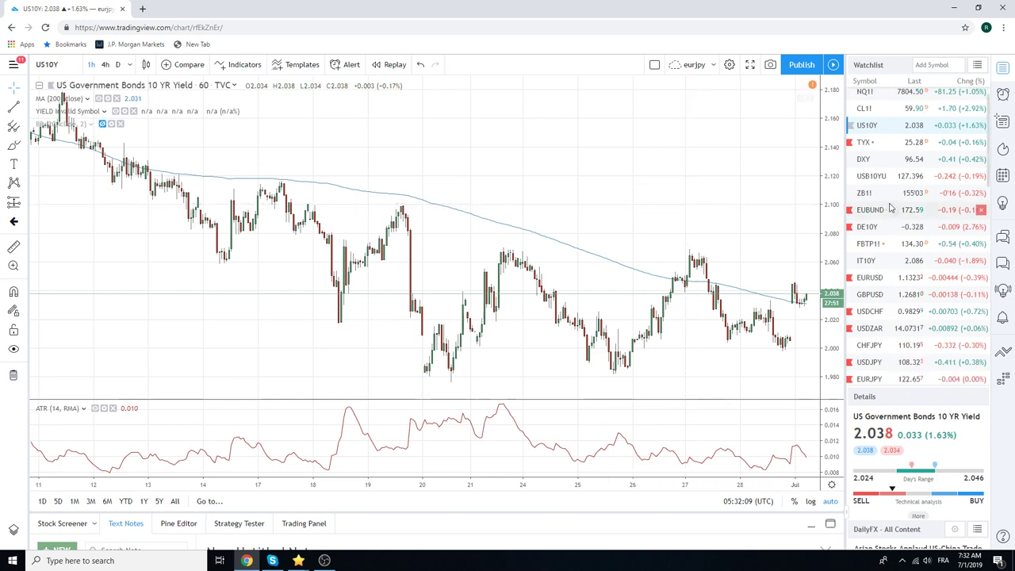
scroll(891, 208, down, 2)
scroll(891, 207, down, 1)
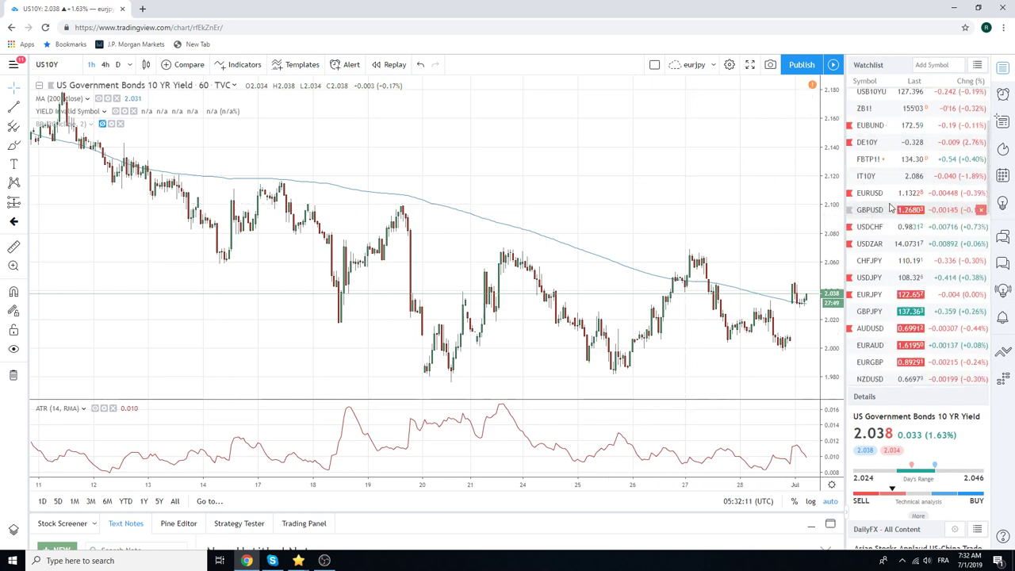
Review the USDCHF hourly chart, then switch to USDCAD.
click(873, 229)
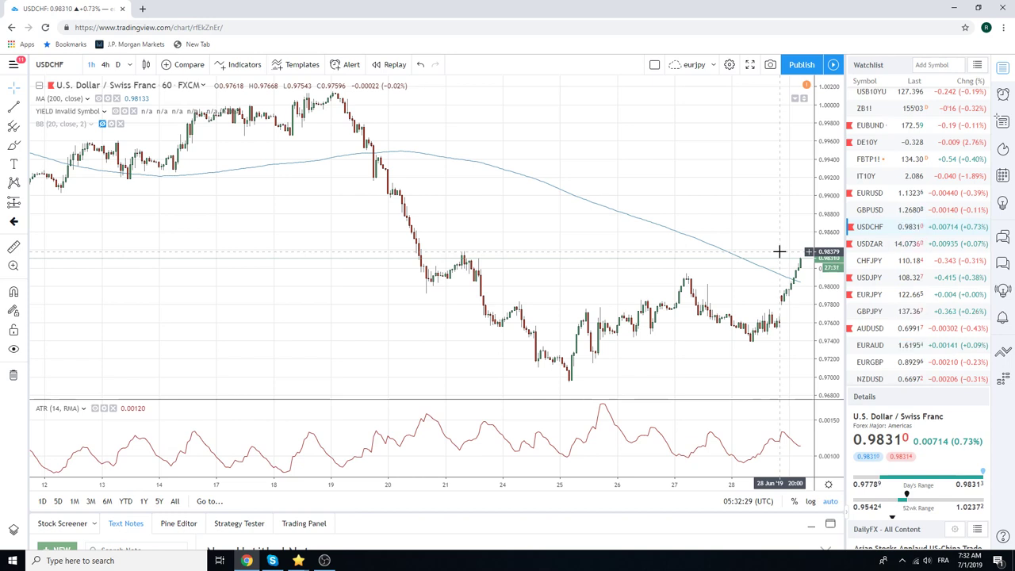
scroll(884, 254, down, 1)
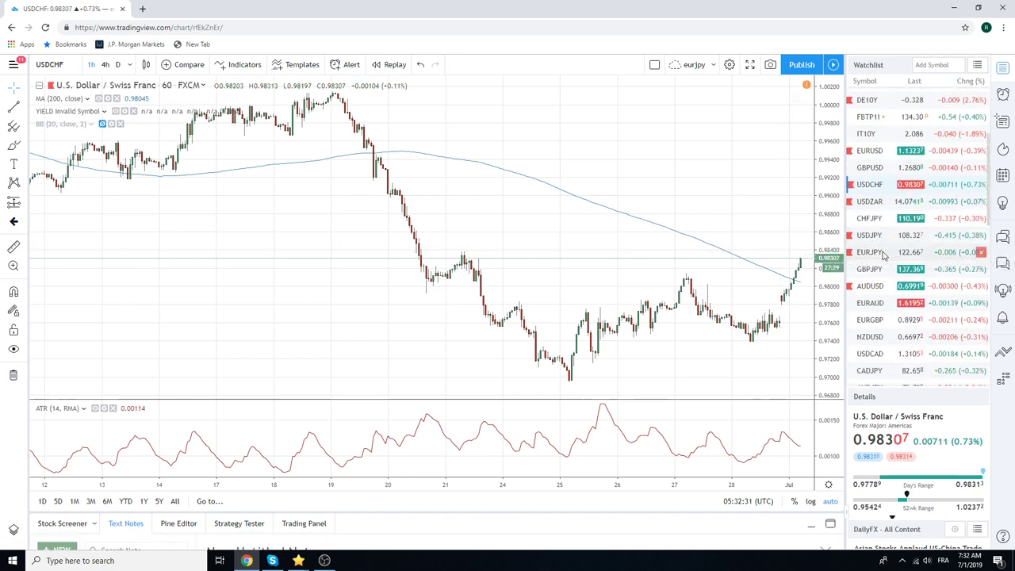
click(870, 354)
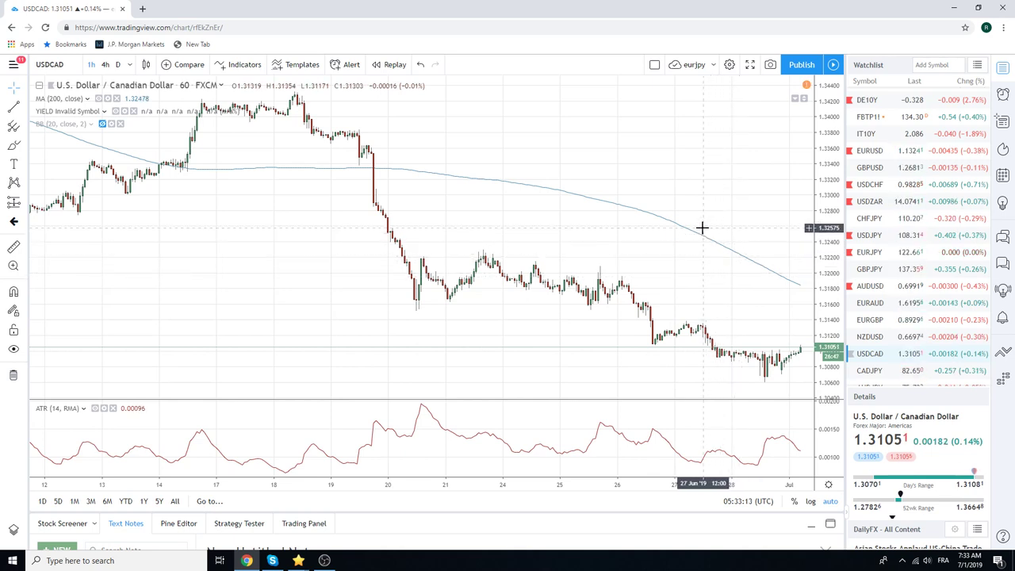
Select GBPUSD in the watchlist to chart the pound against the dollar.
click(872, 168)
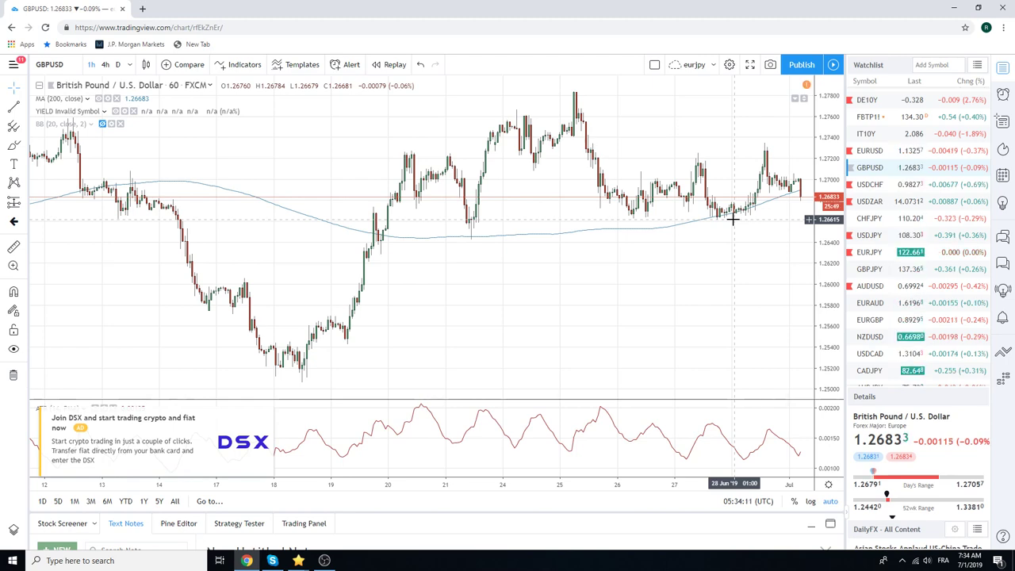
Zoom out the GBPUSD hourly time axis to span late May through early July.
scroll(730, 222, down, 3)
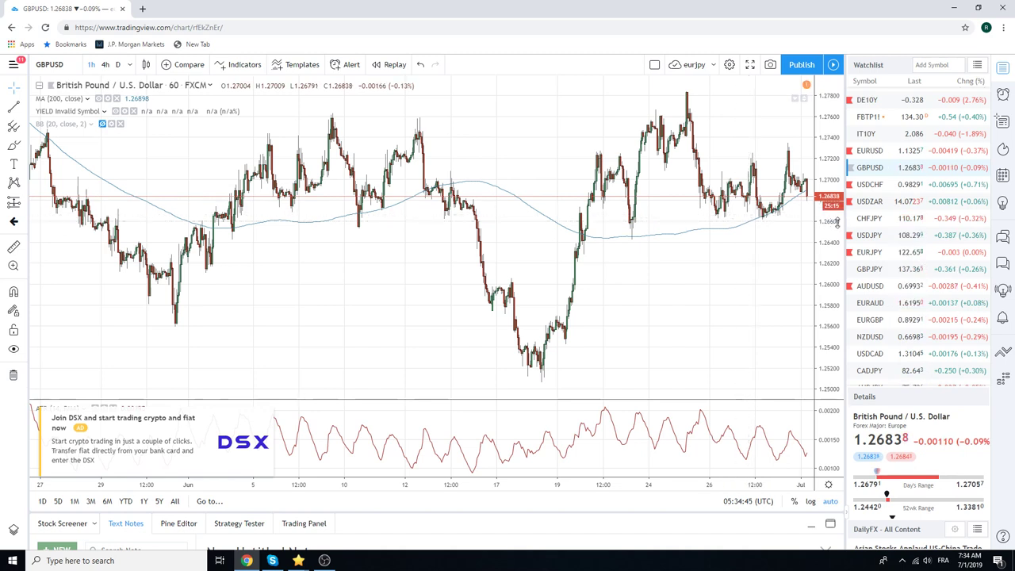
scroll(892, 227, down, 2)
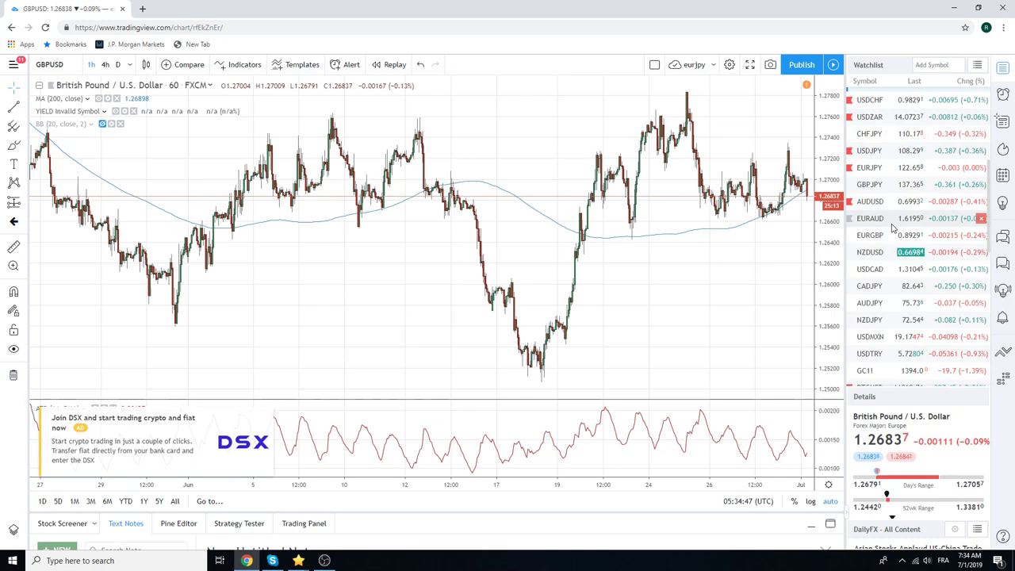
Chart Gold Futures GC1! hourly, then return the watchlist to the top.
click(882, 372)
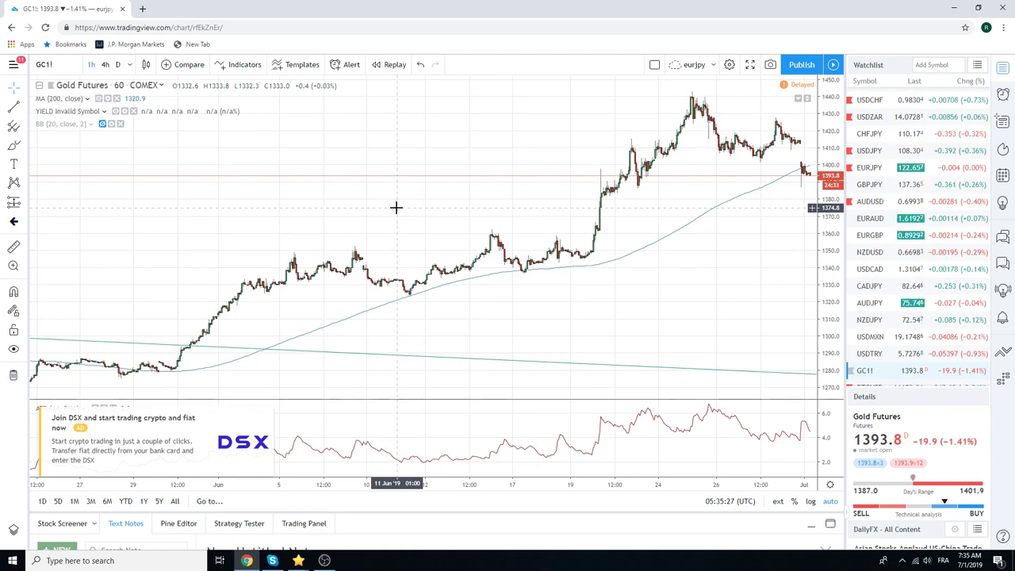
scroll(919, 212, up, 2)
scroll(920, 213, up, 1)
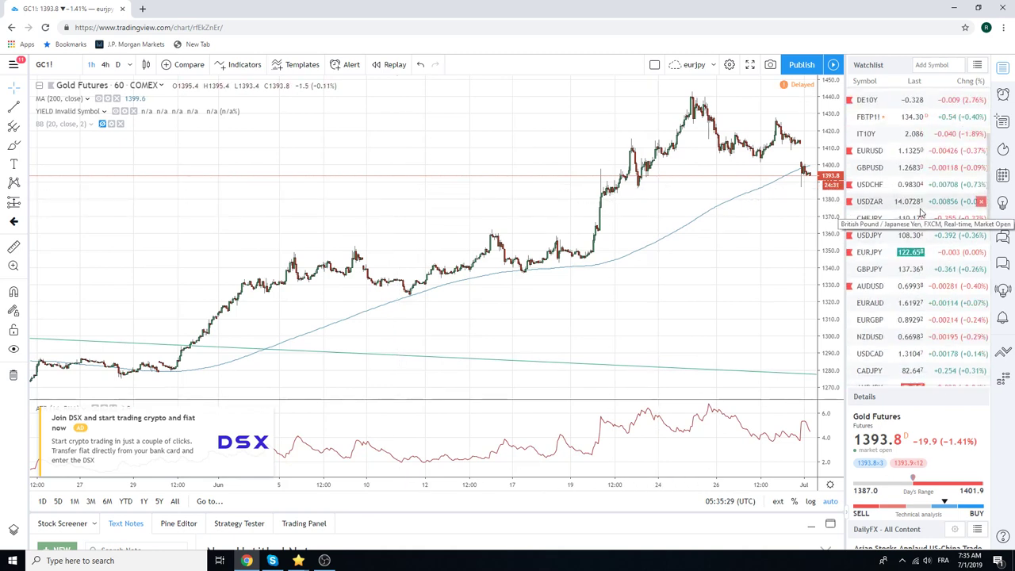
scroll(920, 213, up, 2)
scroll(919, 213, up, 3)
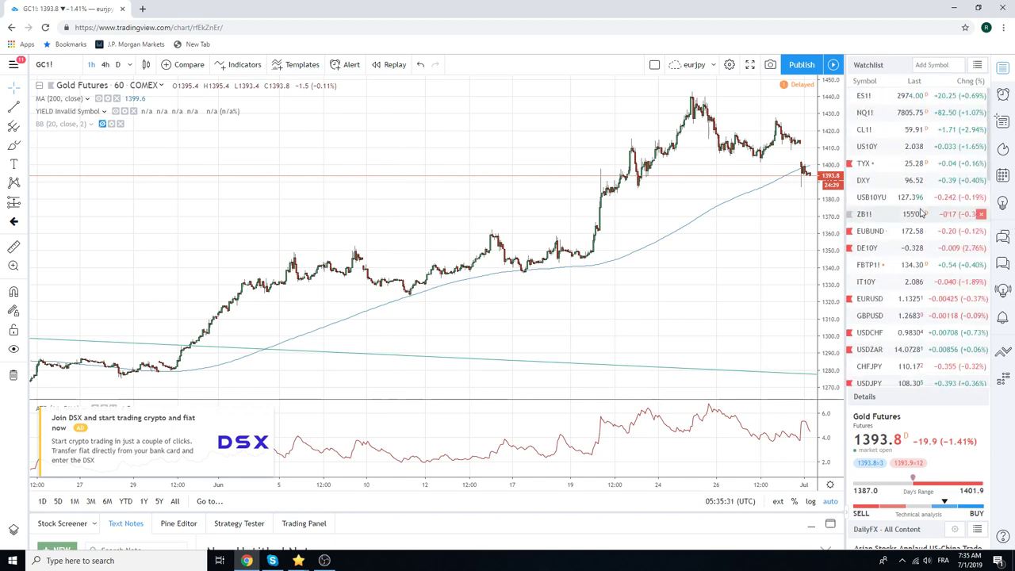
Switch to the ES1! hourly chart and zoom in to about June 20 – July 1.
click(868, 96)
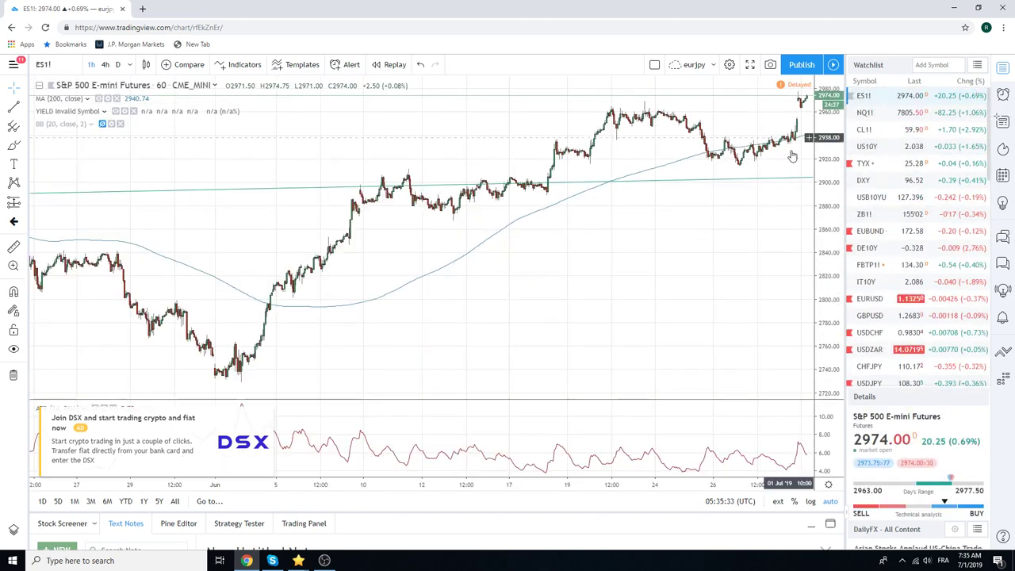
scroll(601, 241, up, 3)
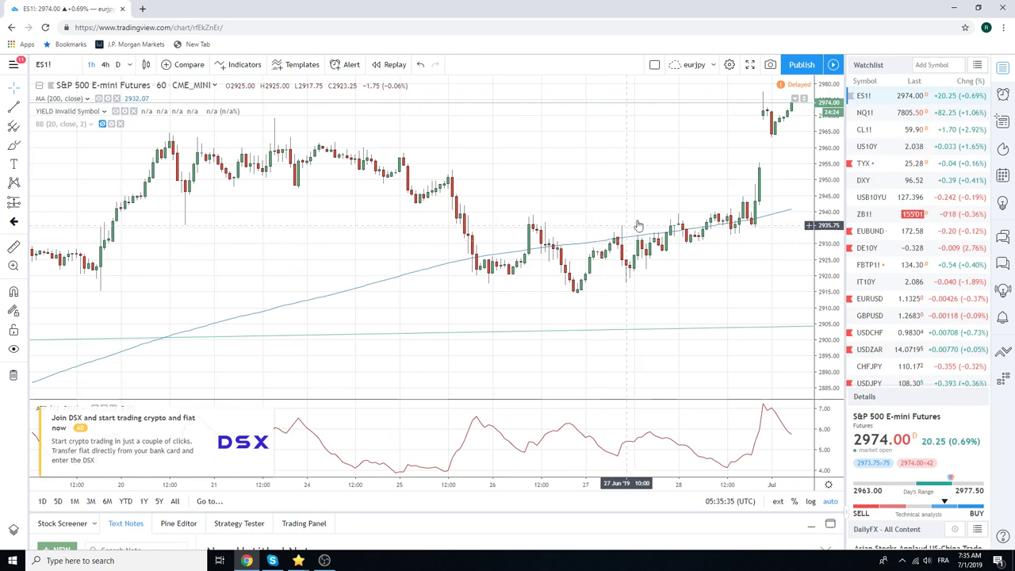